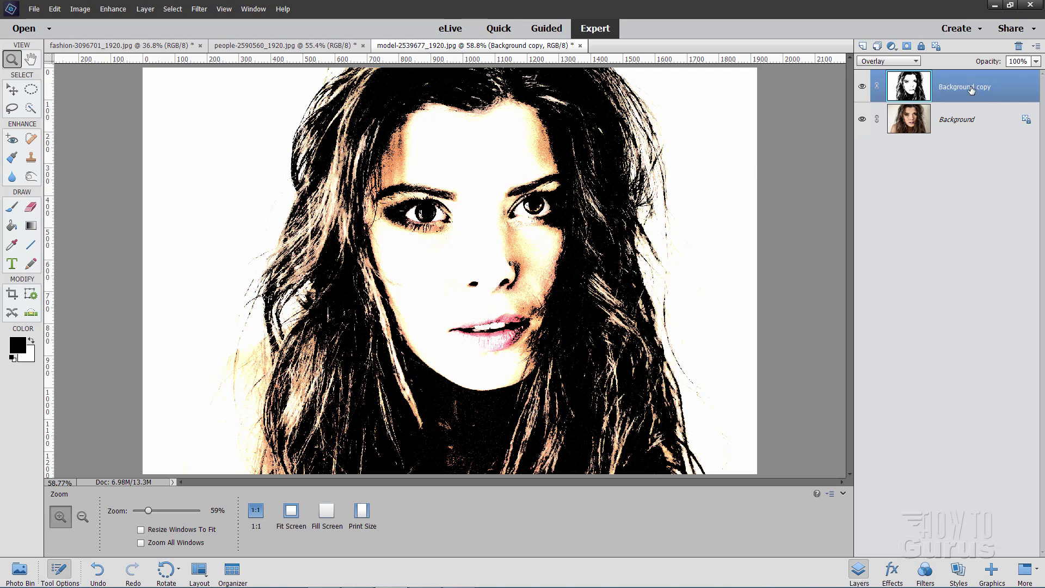
# Delete the old Background copy sketch layer and duplicate Background into a fresh Background copy
pyautogui.click(1023, 48)
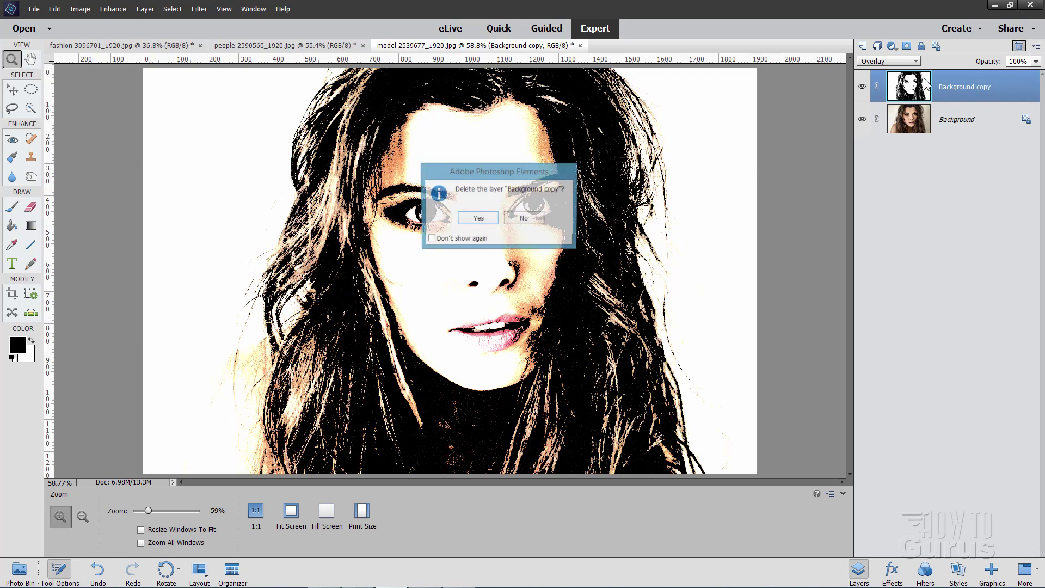
pyautogui.click(481, 219)
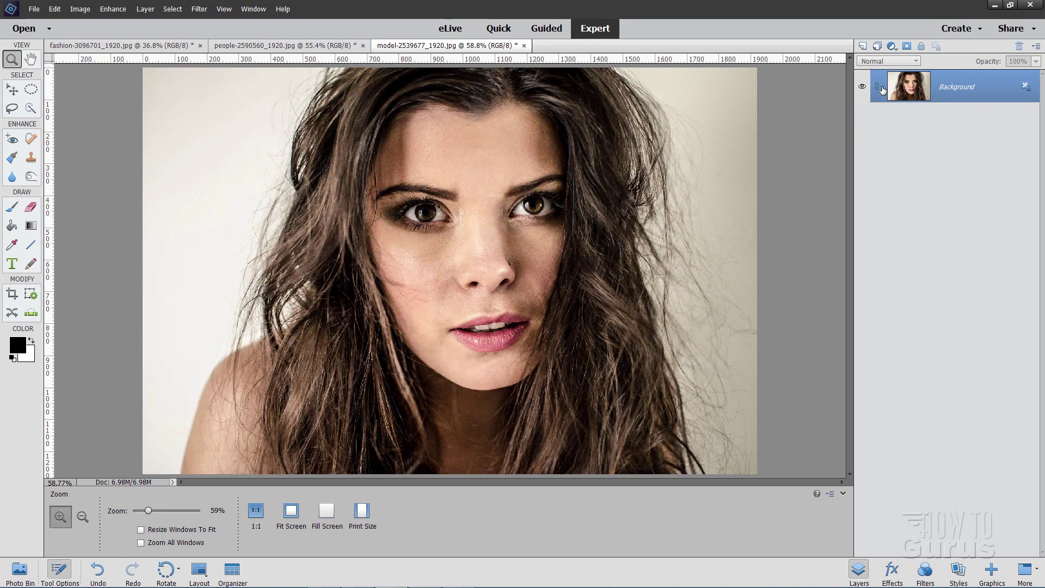
pyautogui.rightClick(955, 91)
pyautogui.click(966, 114)
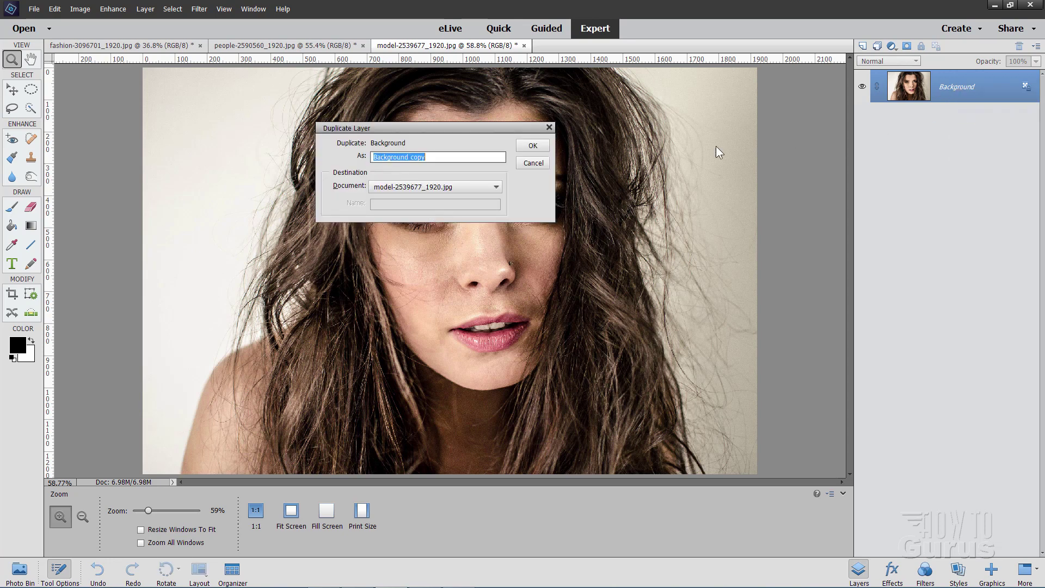
pyautogui.click(549, 144)
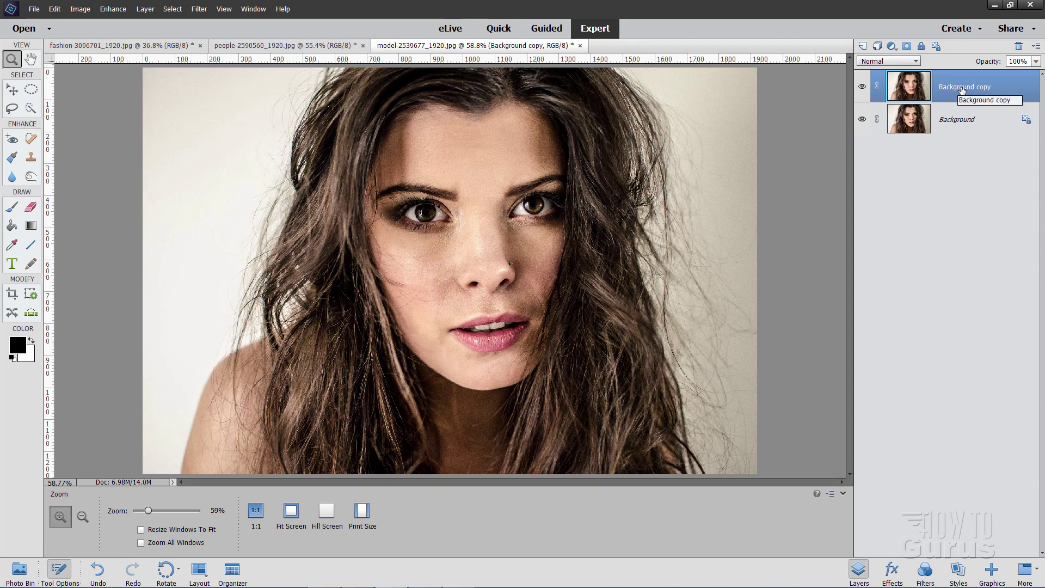
# Open the Filter Gallery on the Sketch group's Torn Edges filter
pyautogui.click(200, 9)
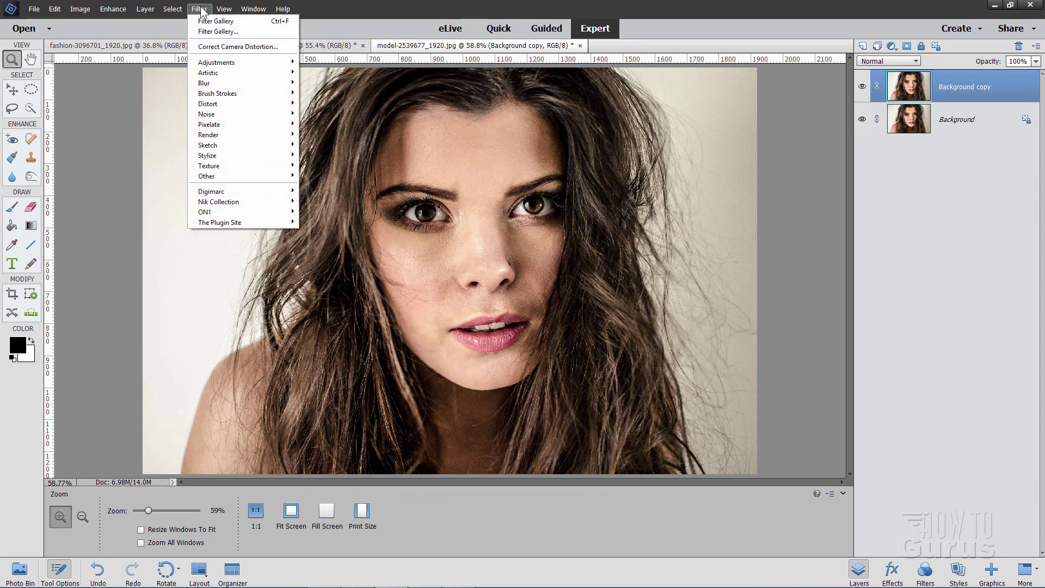
pyautogui.click(223, 33)
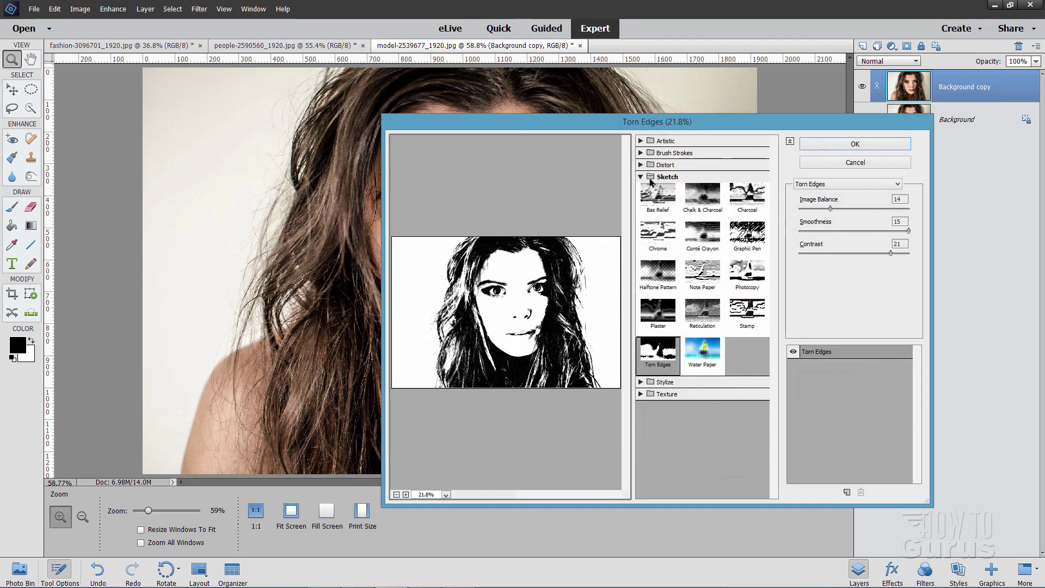
pyautogui.click(642, 177)
pyautogui.click(642, 178)
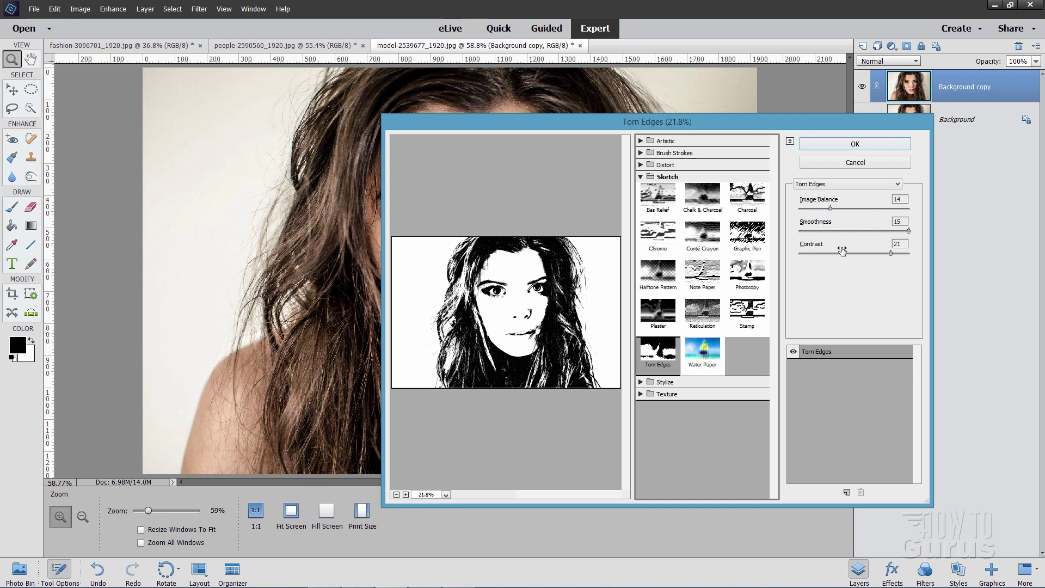
# Tune Torn Edges to Image Balance 12, Contrast 13 and Smoothness 14
pyautogui.moveTo(828, 208); pyautogui.dragTo(851, 207)
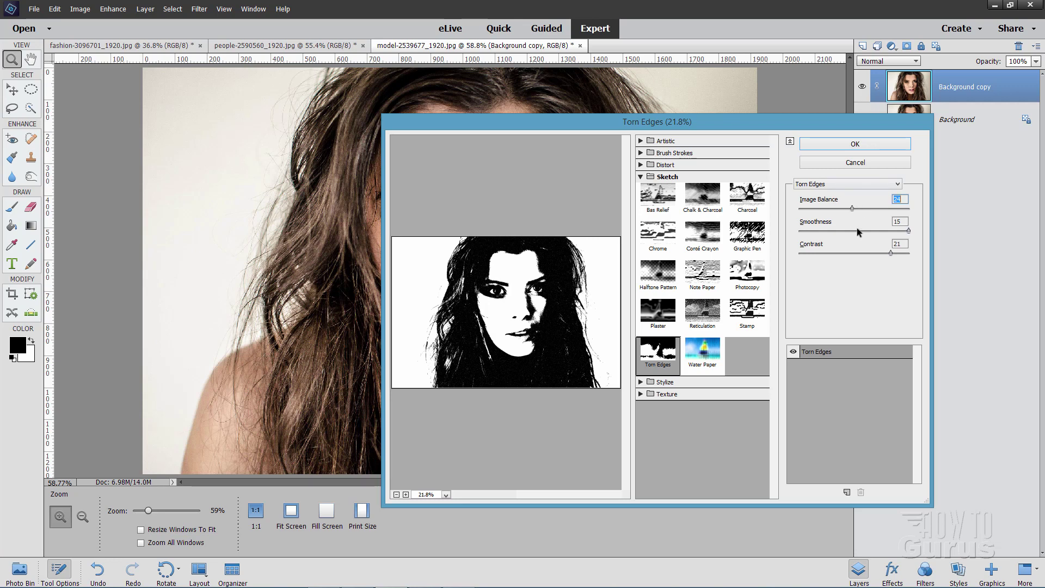
pyautogui.click(849, 230)
pyautogui.click(855, 253)
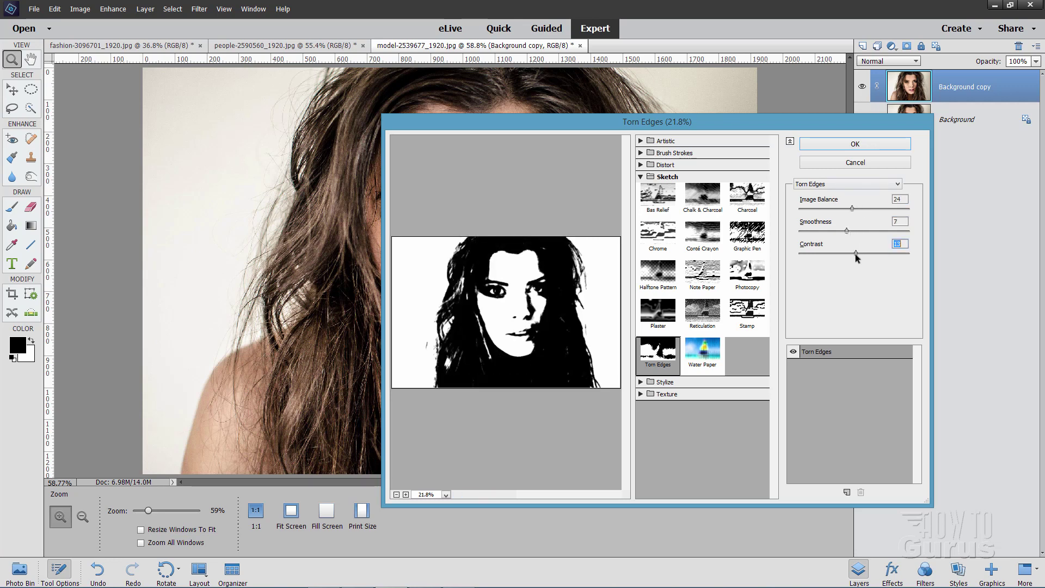
pyautogui.click(851, 230)
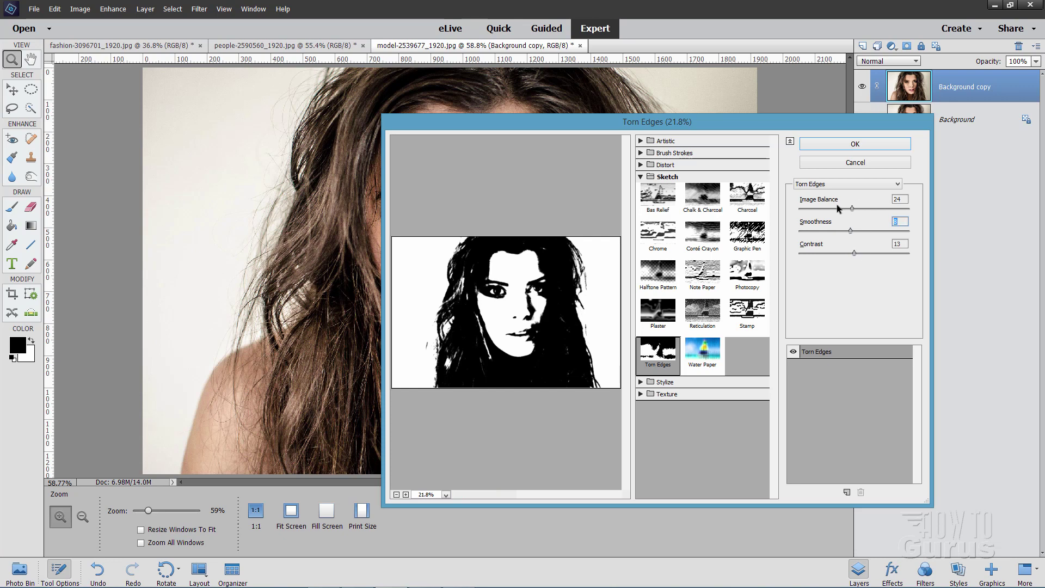
pyautogui.click(854, 208)
pyautogui.moveTo(859, 208); pyautogui.dragTo(827, 215)
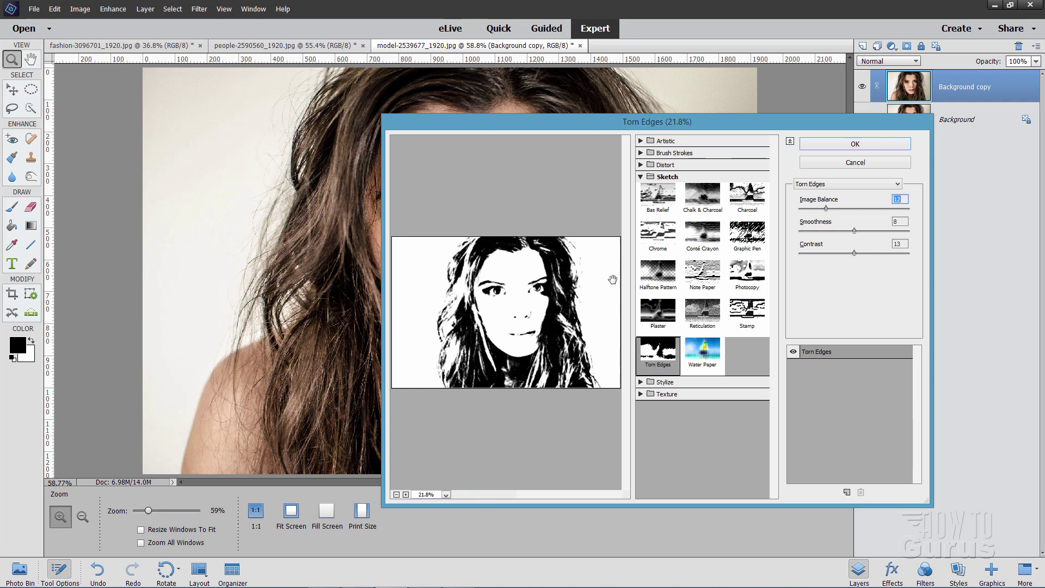
pyautogui.moveTo(855, 231); pyautogui.dragTo(906, 231)
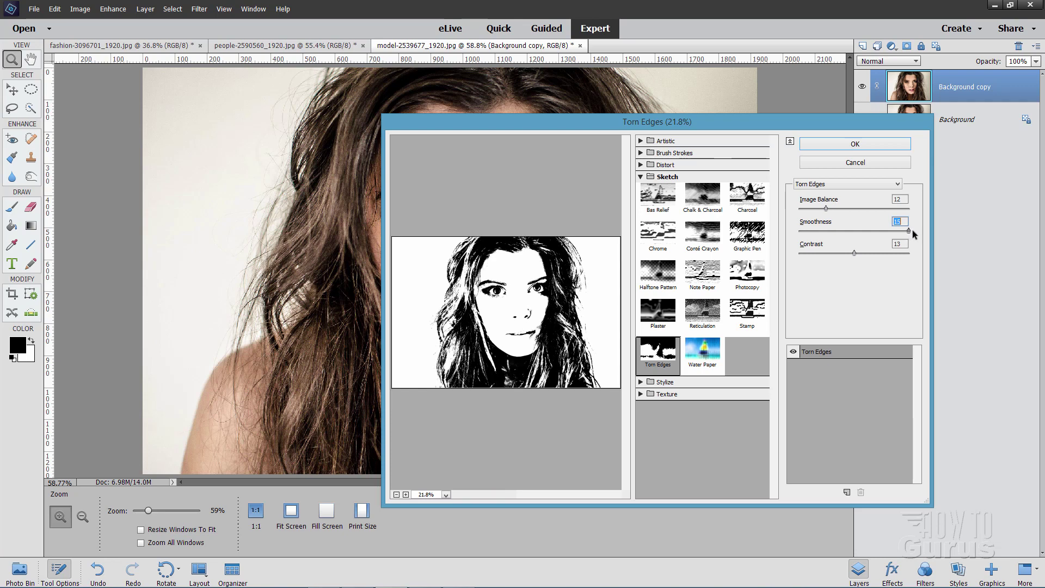
pyautogui.moveTo(909, 229); pyautogui.dragTo(901, 231)
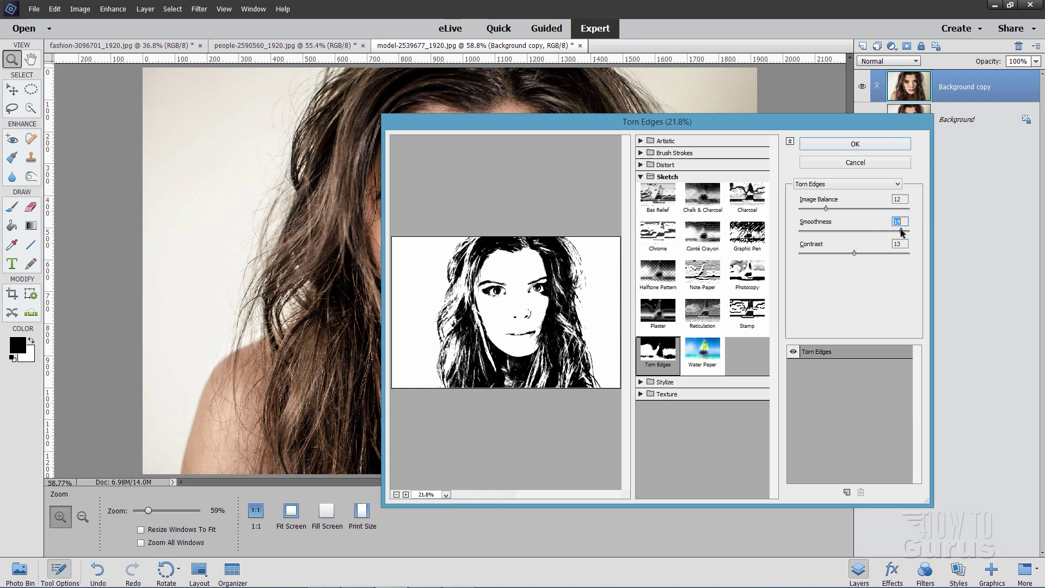
# Raise Torn Edges Contrast to 24 and apply the sketch to the Background copy layer
pyautogui.click(854, 254)
pyautogui.moveTo(854, 253)
pyautogui.mouseDown()
pyautogui.moveTo(906, 253)
pyautogui.moveTo(791, 257)
pyautogui.moveTo(857, 254)
pyautogui.mouseUp()
pyautogui.click(860, 145)
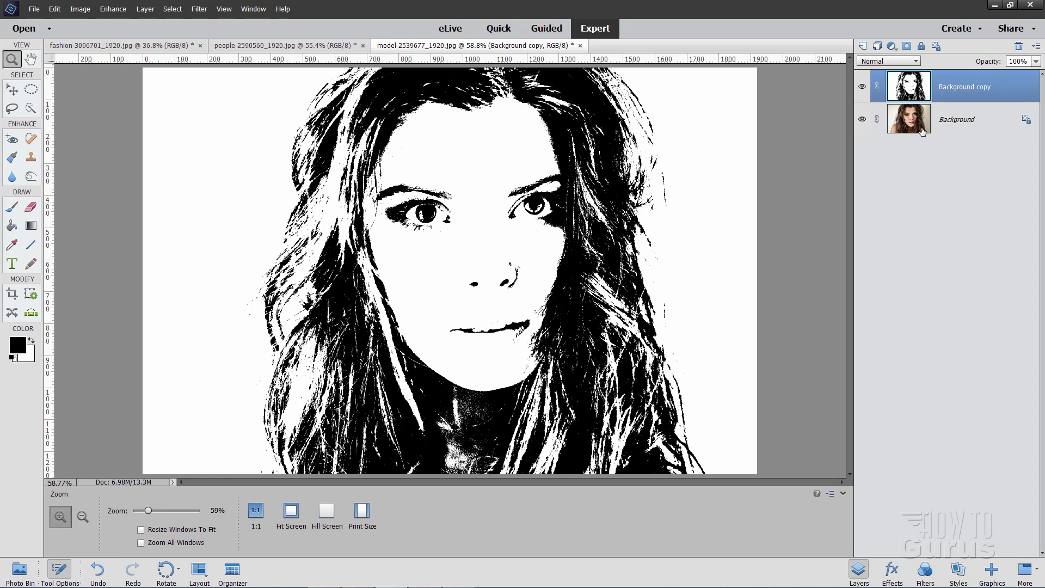
# Set the Background copy layer's blend mode to Overlay
pyautogui.click(886, 60)
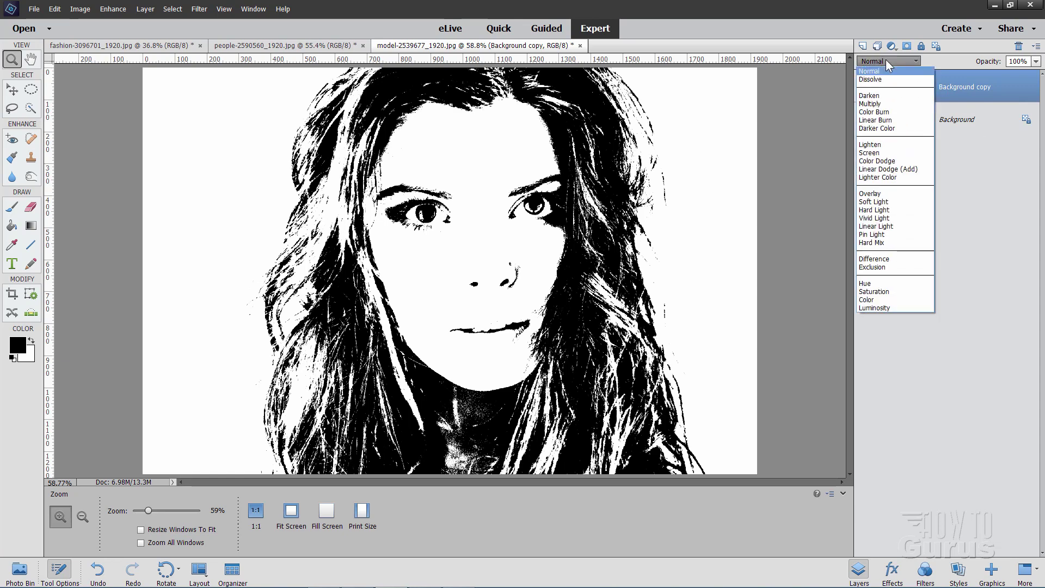
pyautogui.click(870, 194)
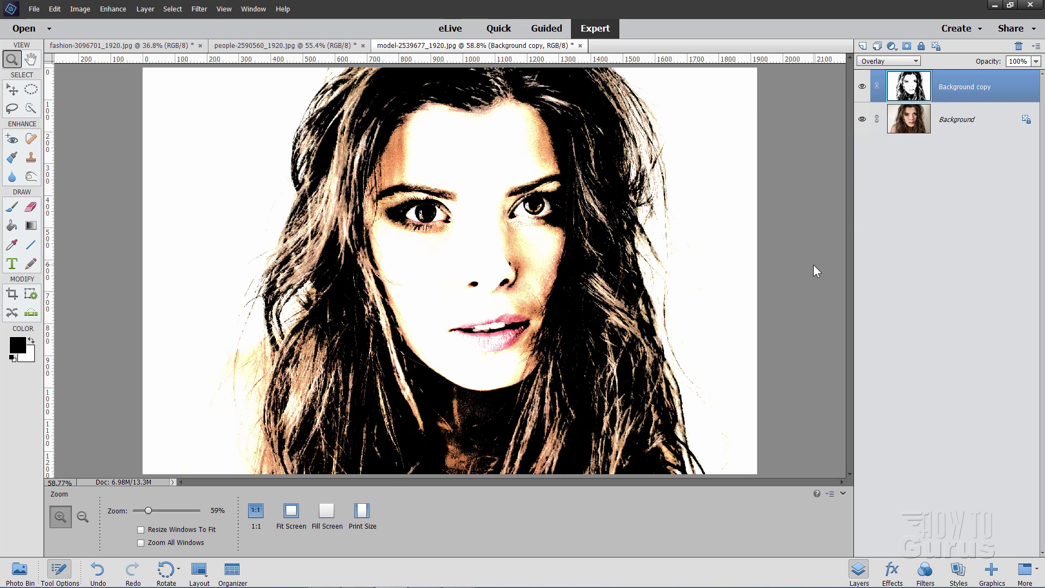
# Switch to the fashion-3096701 portrait and duplicate its Background layer as Background copy
pyautogui.click(126, 45)
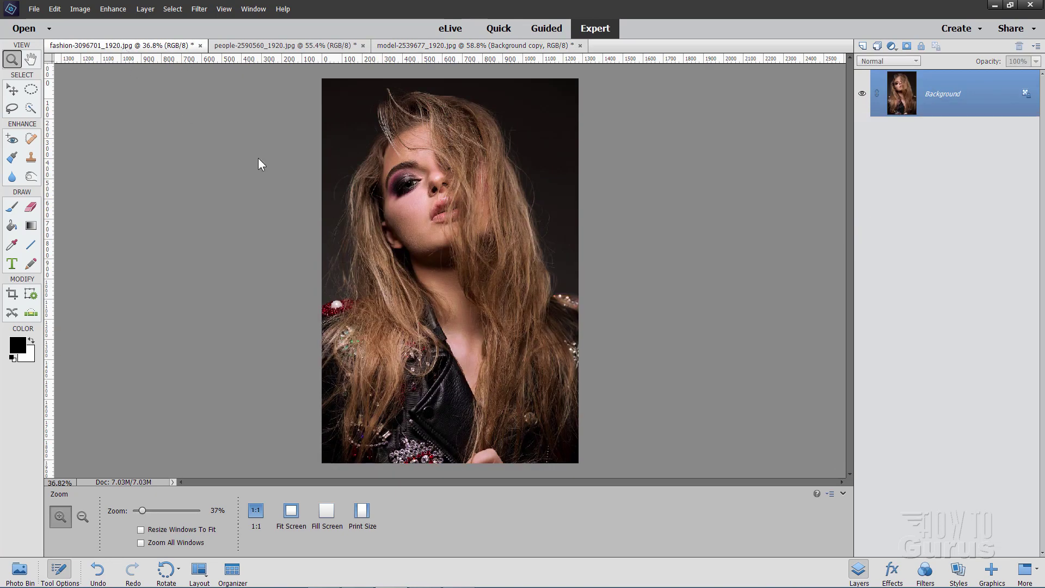
pyautogui.click(14, 94)
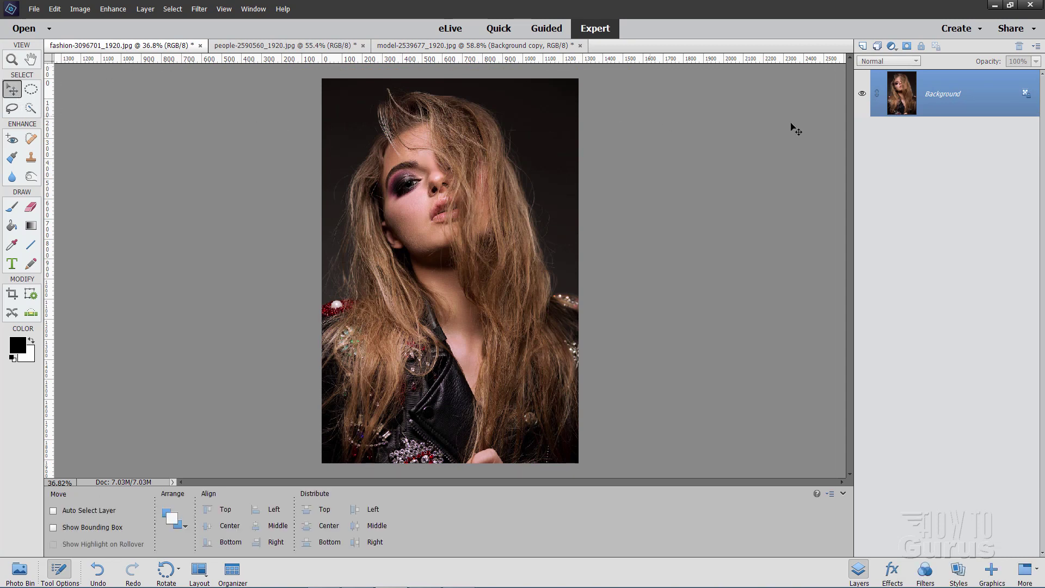
pyautogui.rightClick(942, 96)
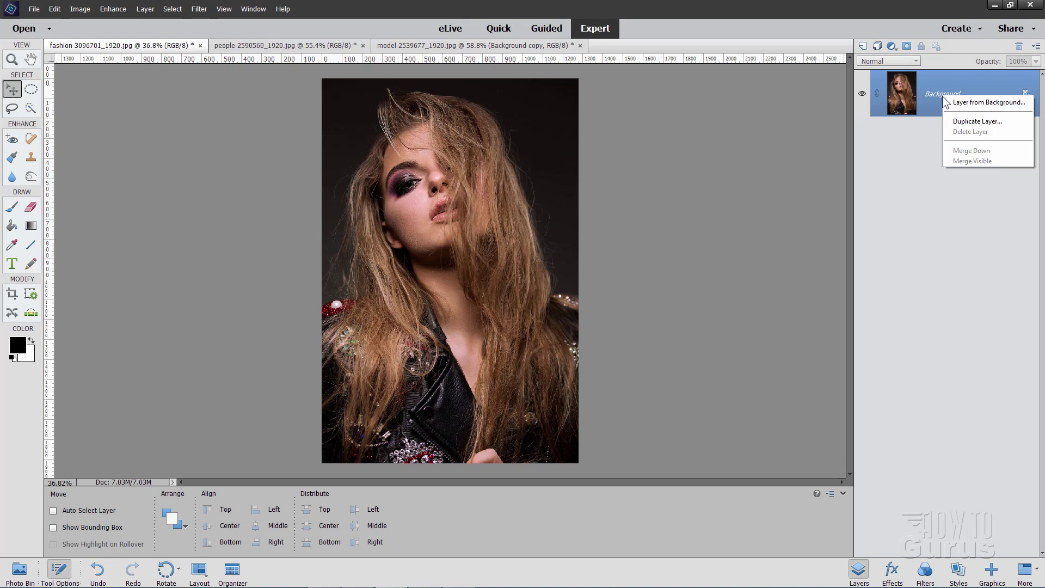
pyautogui.click(960, 119)
pyautogui.click(523, 149)
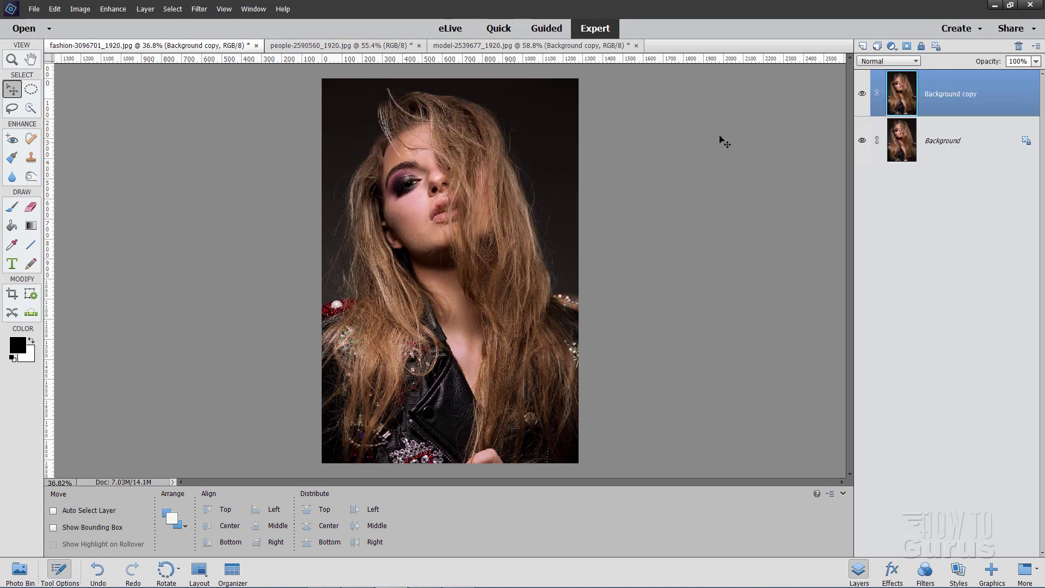
pyautogui.click(199, 8)
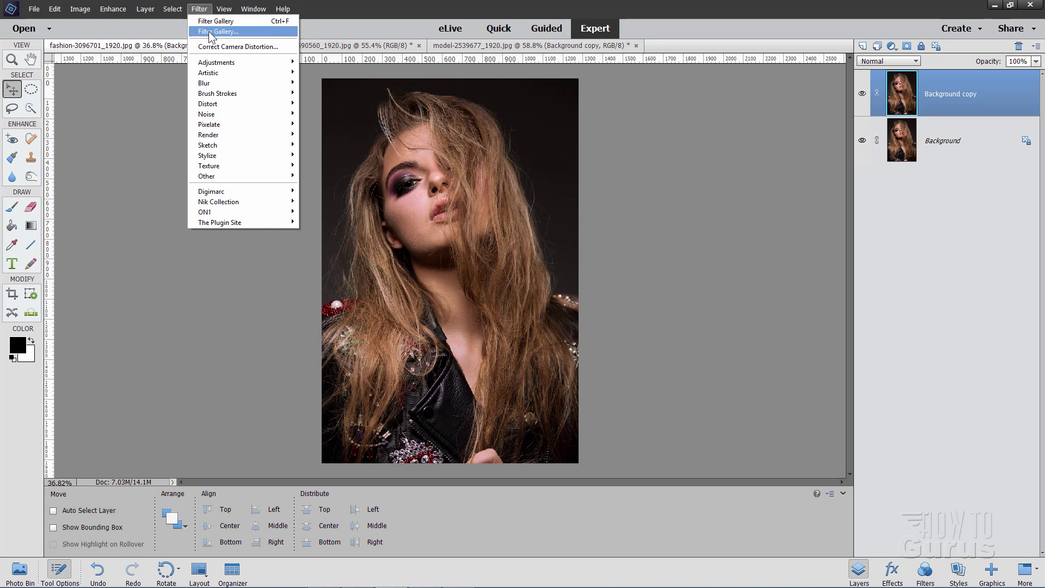
# In the Filter Gallery, set Torn Edges Image Balance to 17 and adjust Smoothness and Contrast
pyautogui.click(208, 31)
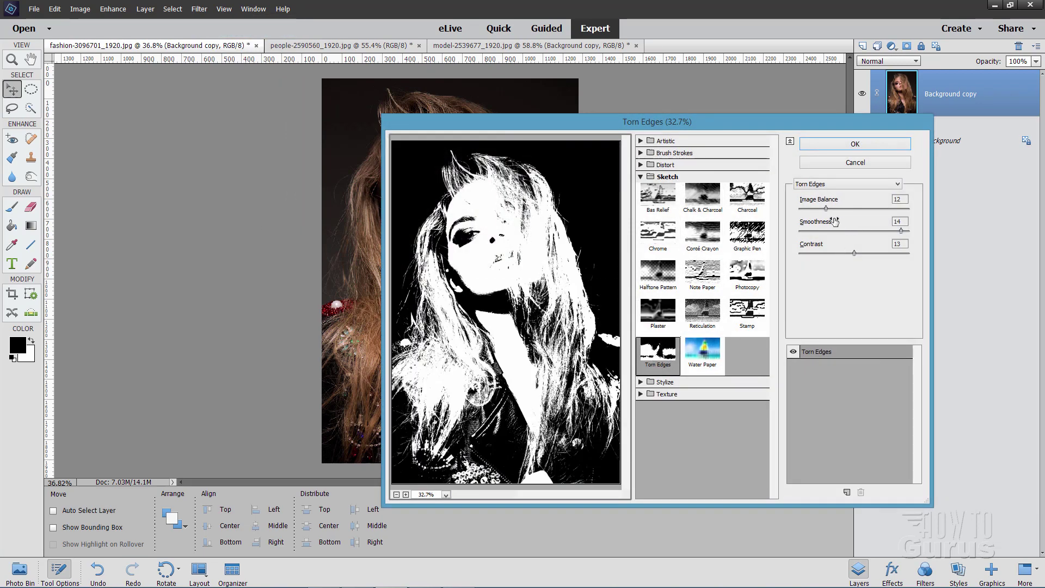
pyautogui.moveTo(826, 208); pyautogui.dragTo(836, 208)
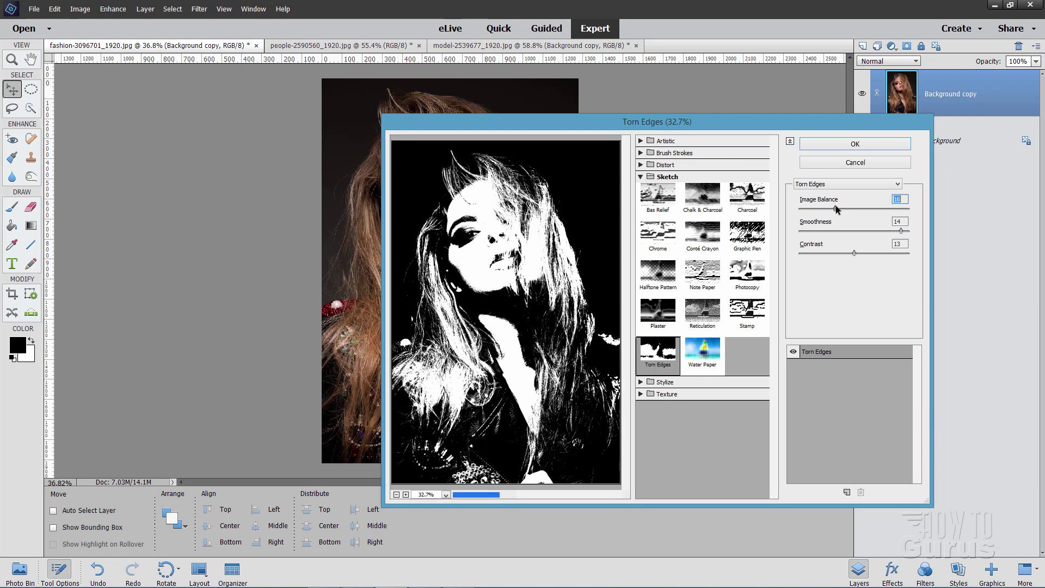
pyautogui.moveTo(836, 206); pyautogui.dragTo(837, 207)
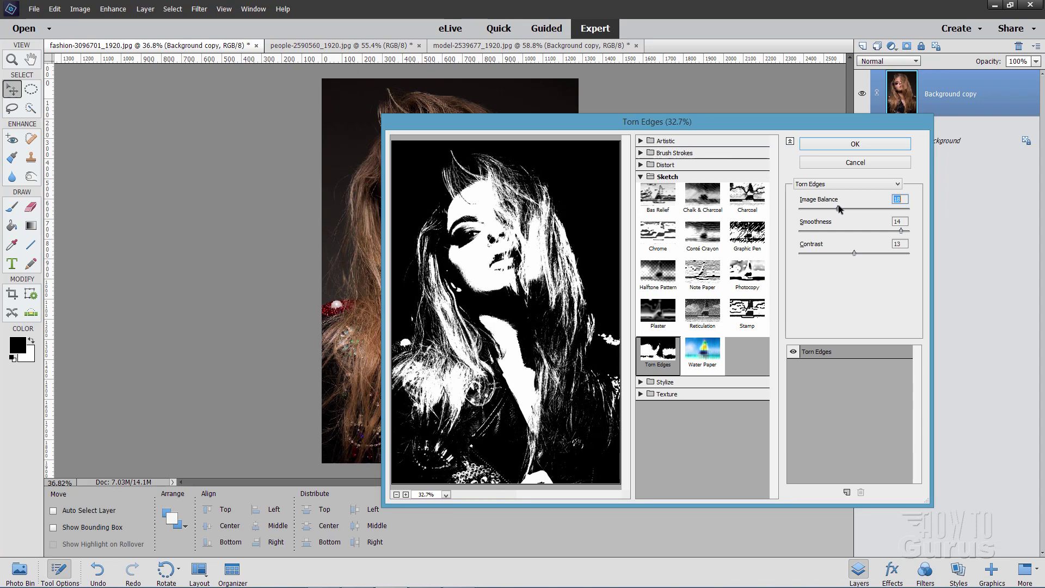
pyautogui.moveTo(901, 230); pyautogui.dragTo(862, 251)
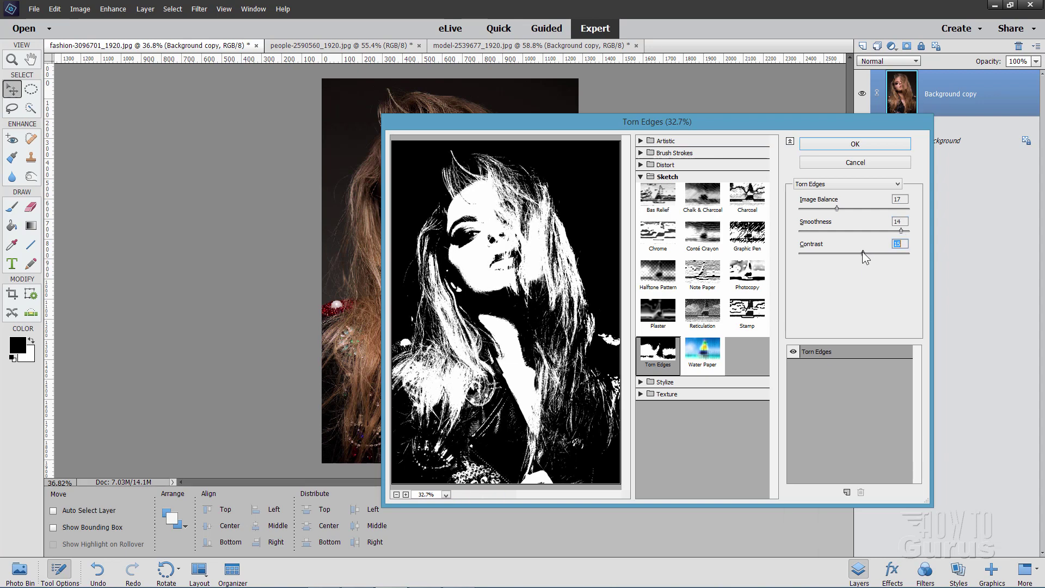
# Apply the Torn Edges sketch and blend the copy layer in Overlay mode
pyautogui.click(872, 145)
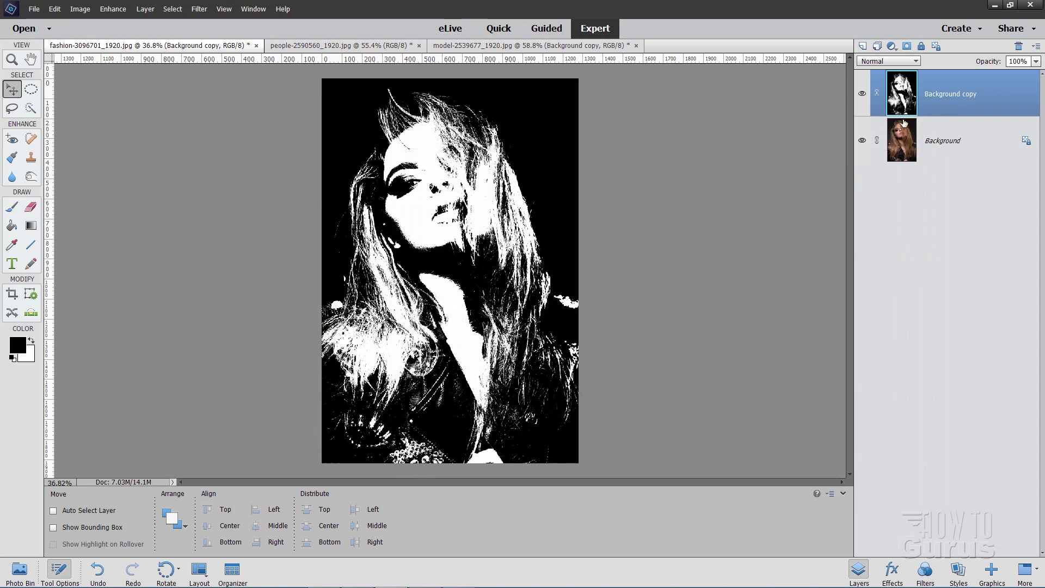
pyautogui.click(893, 64)
pyautogui.click(875, 188)
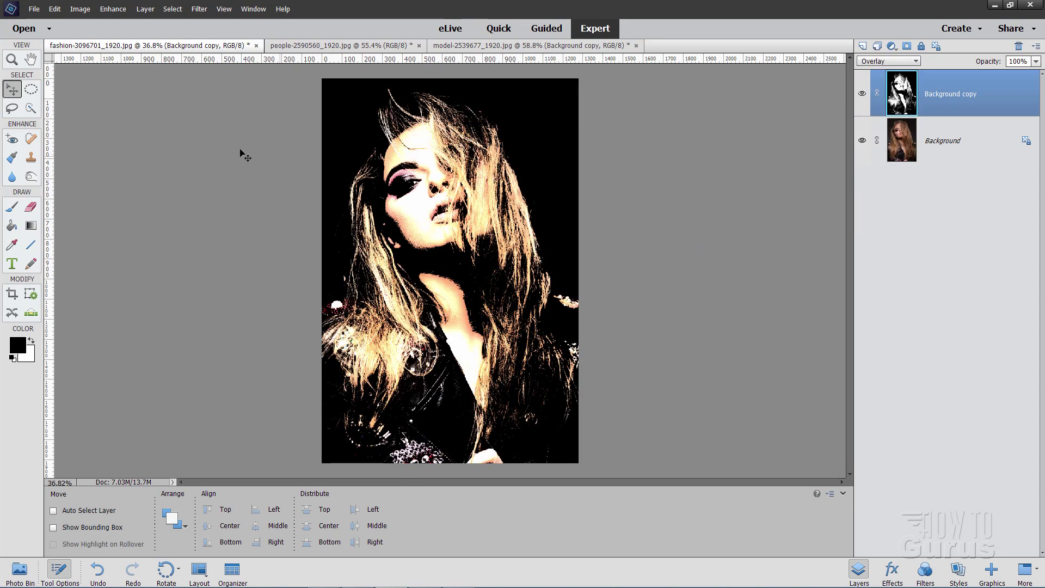
# Switch to the glasses portrait and duplicate its Background layer as Background copy
pyautogui.click(337, 45)
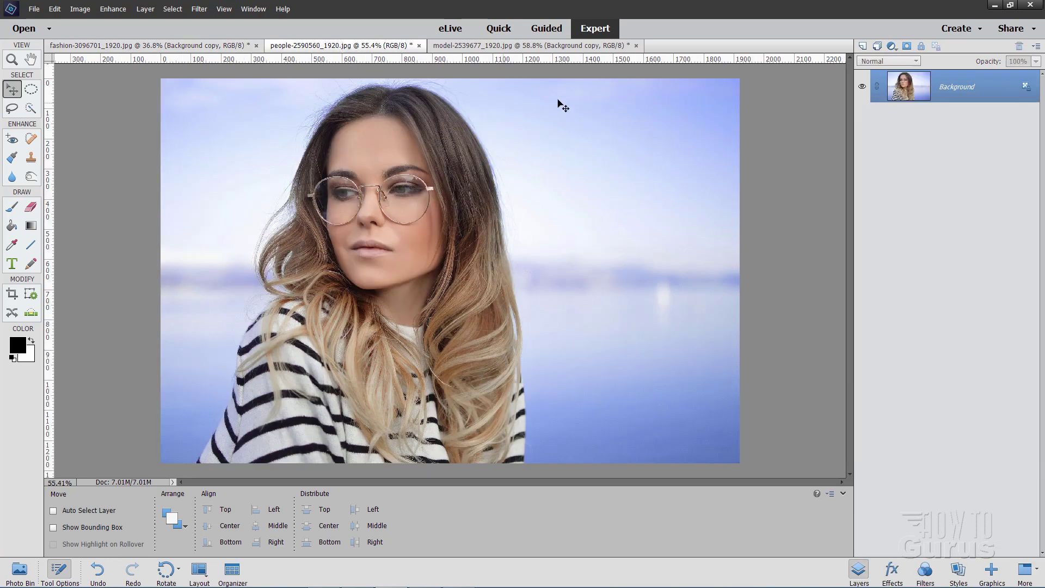
pyautogui.rightClick(951, 92)
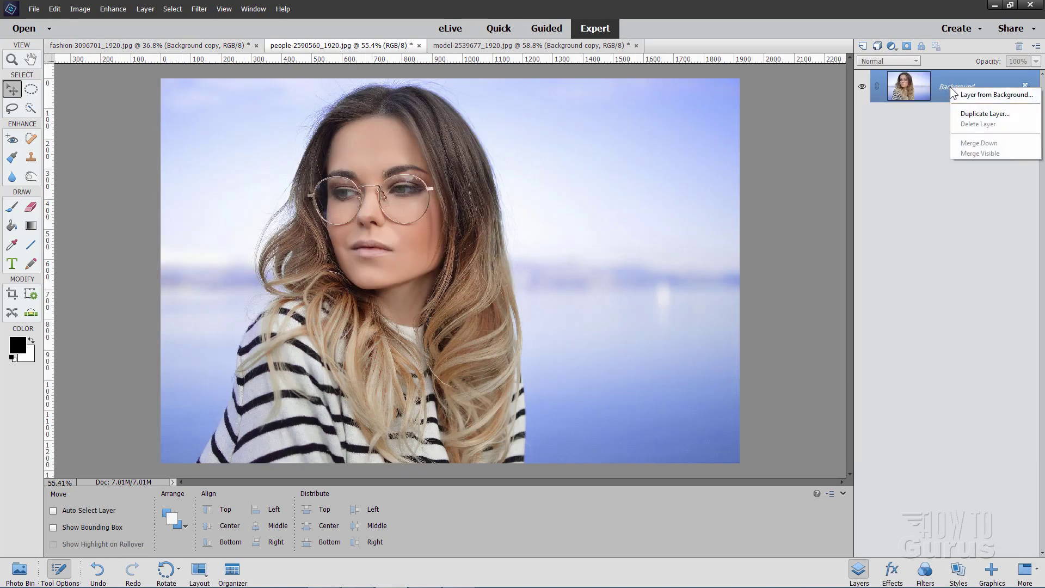
pyautogui.click(962, 115)
pyautogui.click(527, 146)
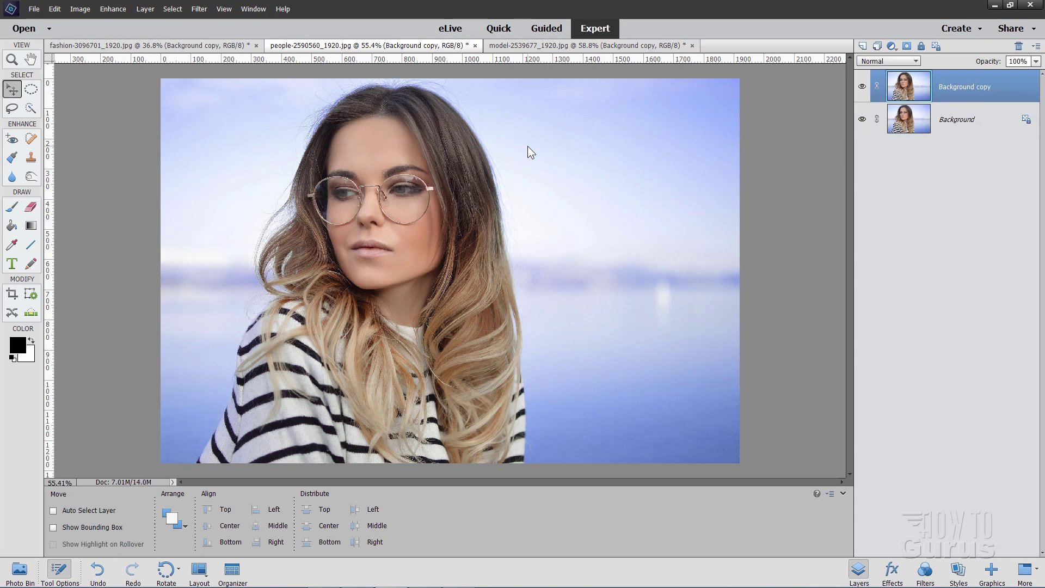
# Preview Torn Edges on the copy with Image Balance 21 and Smoothness 14
pyautogui.click(173, 9)
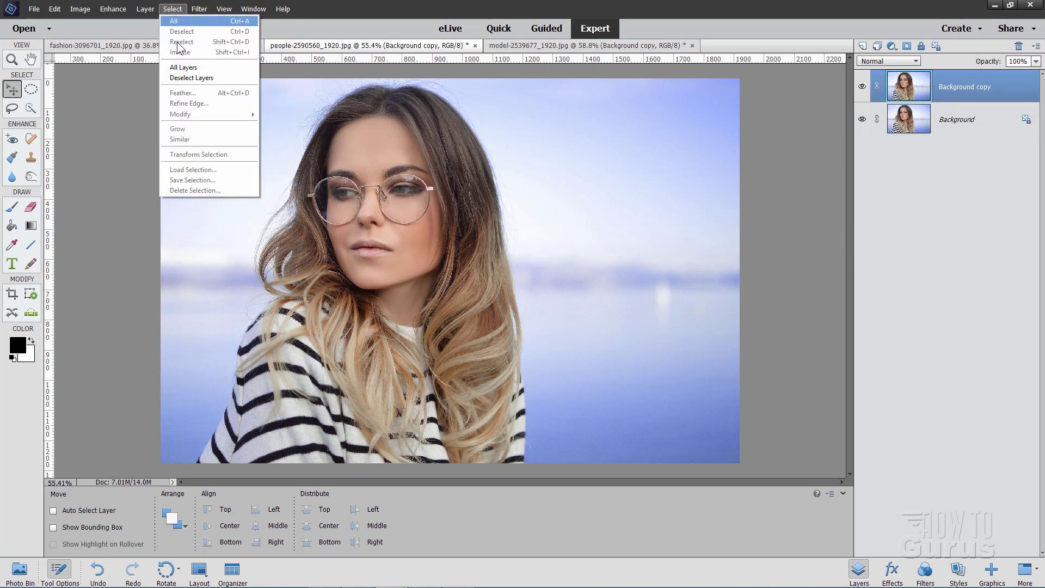
pyautogui.moveTo(199, 9)
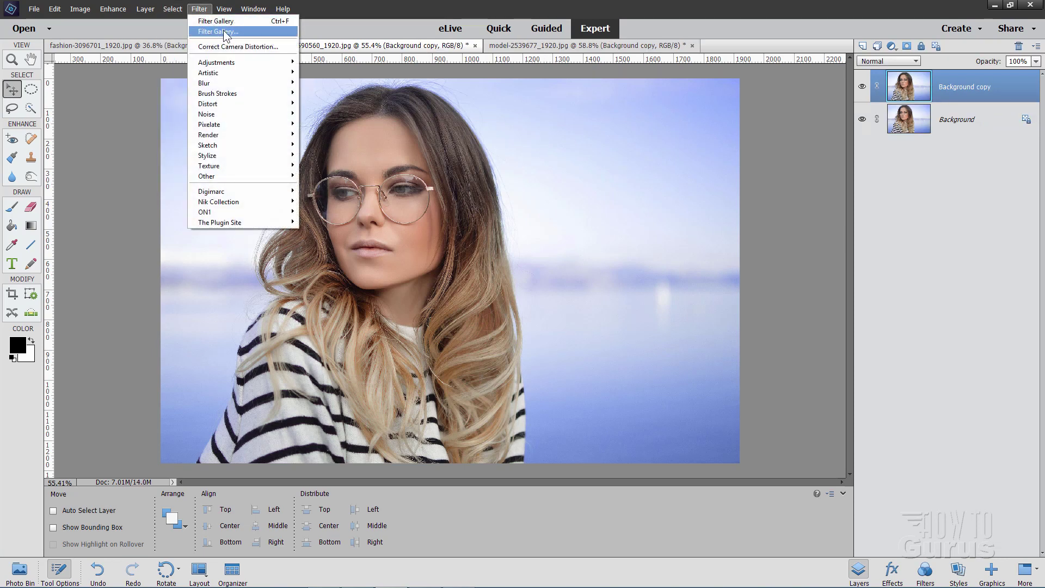
pyautogui.click(224, 31)
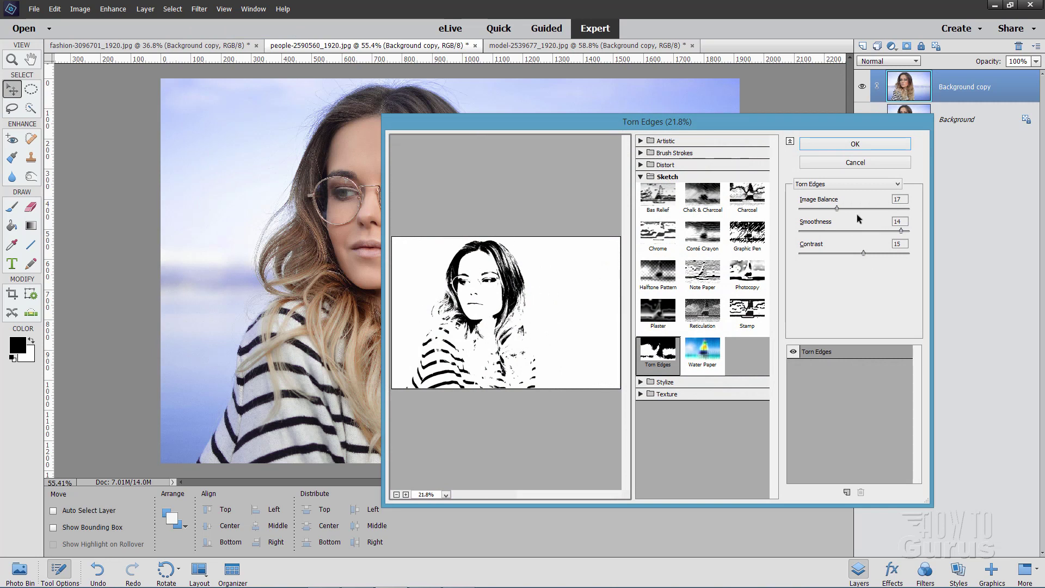
pyautogui.moveTo(837, 210)
pyautogui.mouseDown()
pyautogui.moveTo(855, 208)
pyautogui.moveTo(817, 216)
pyautogui.moveTo(890, 209)
pyautogui.moveTo(836, 211)
pyautogui.moveTo(845, 212)
pyautogui.mouseUp()
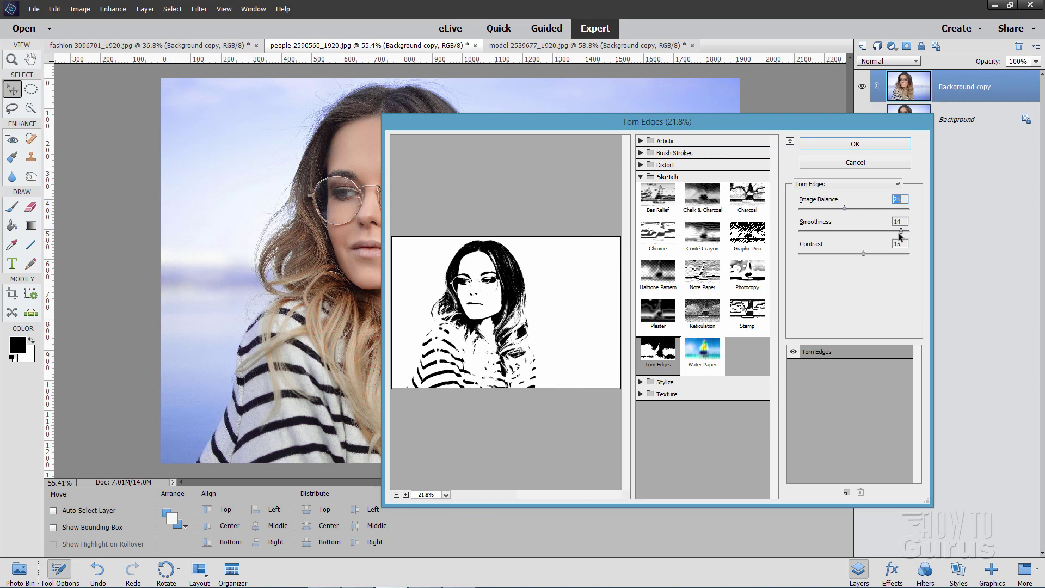
pyautogui.moveTo(900, 231); pyautogui.dragTo(884, 256)
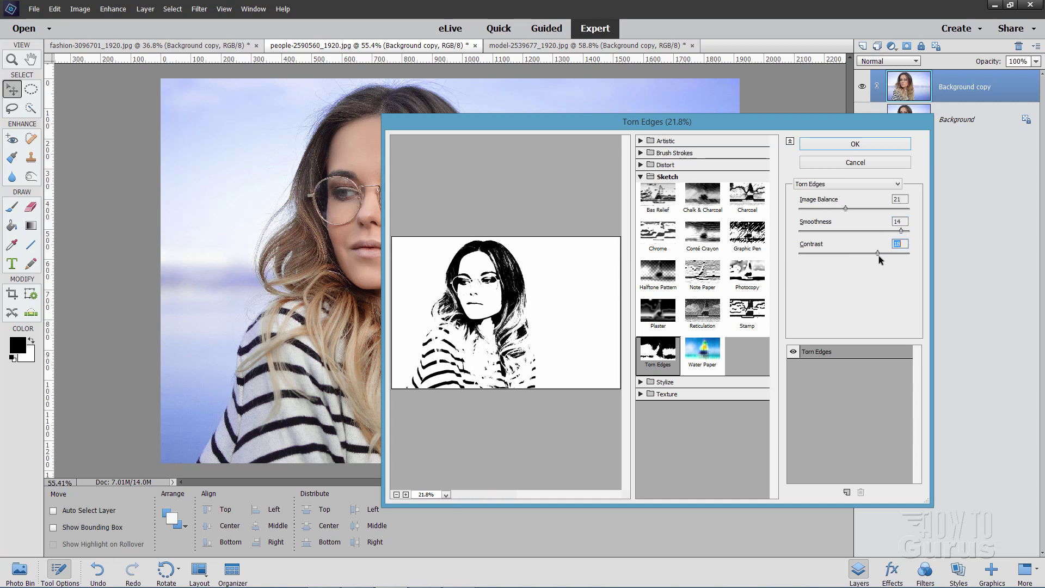
# Apply the Torn Edges sketch and set the copy layer's blend mode to Overlay
pyautogui.click(879, 144)
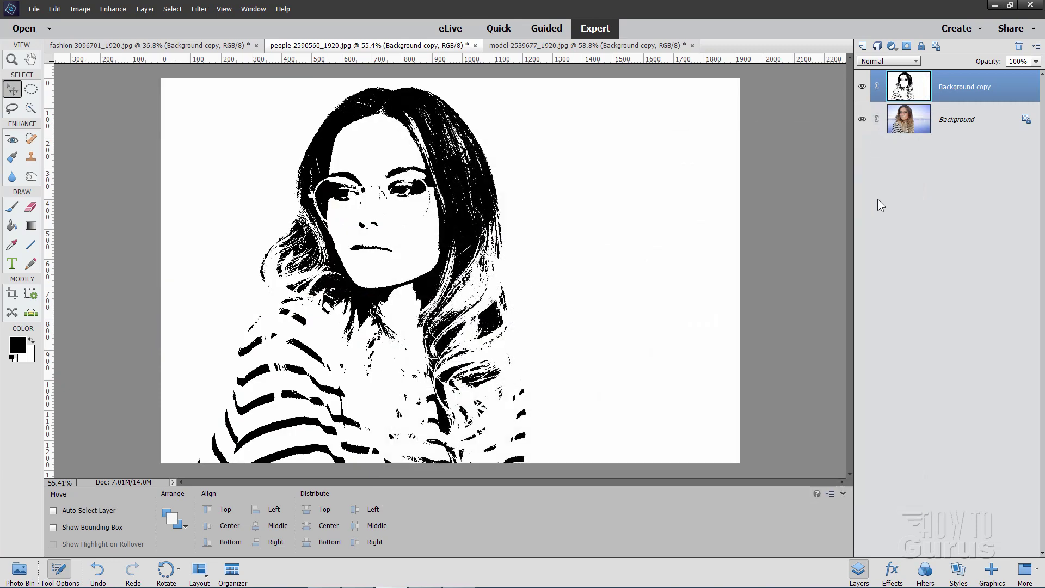
pyautogui.click(890, 62)
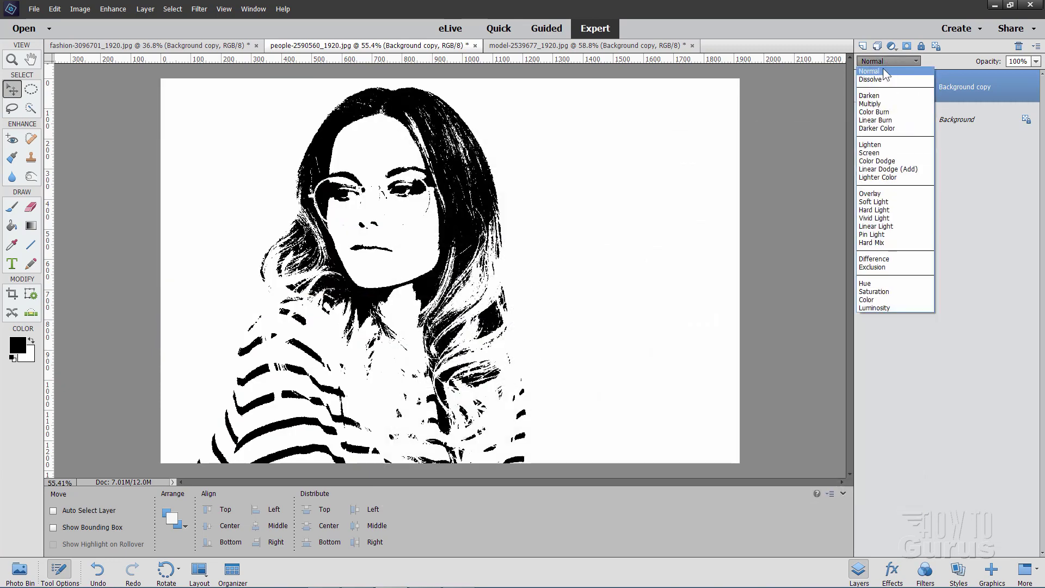
pyautogui.click(876, 193)
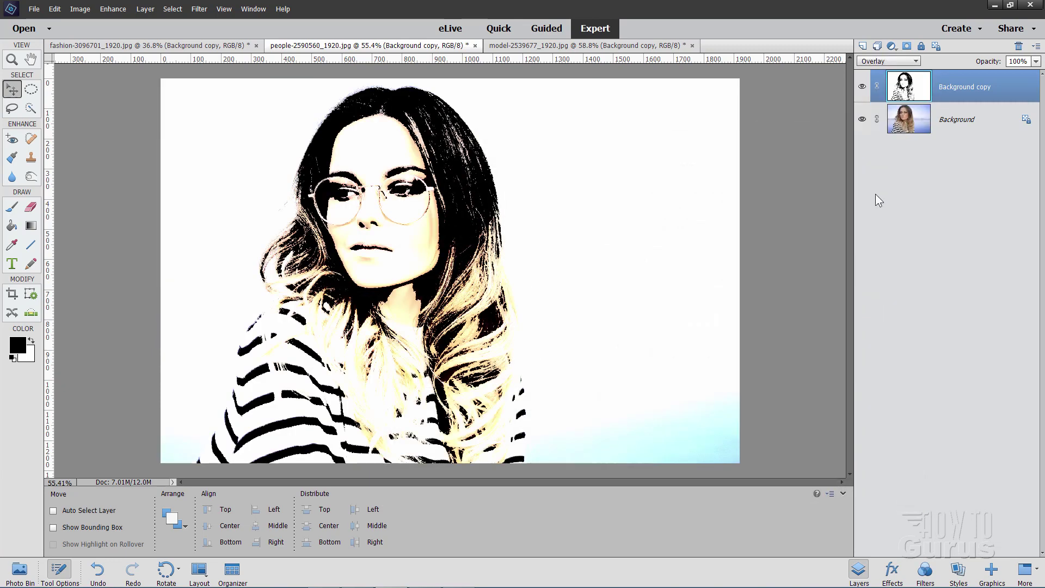
# Flip between the model, glasses and fashion portraits to compare, ending on the model portrait
pyautogui.click(536, 46)
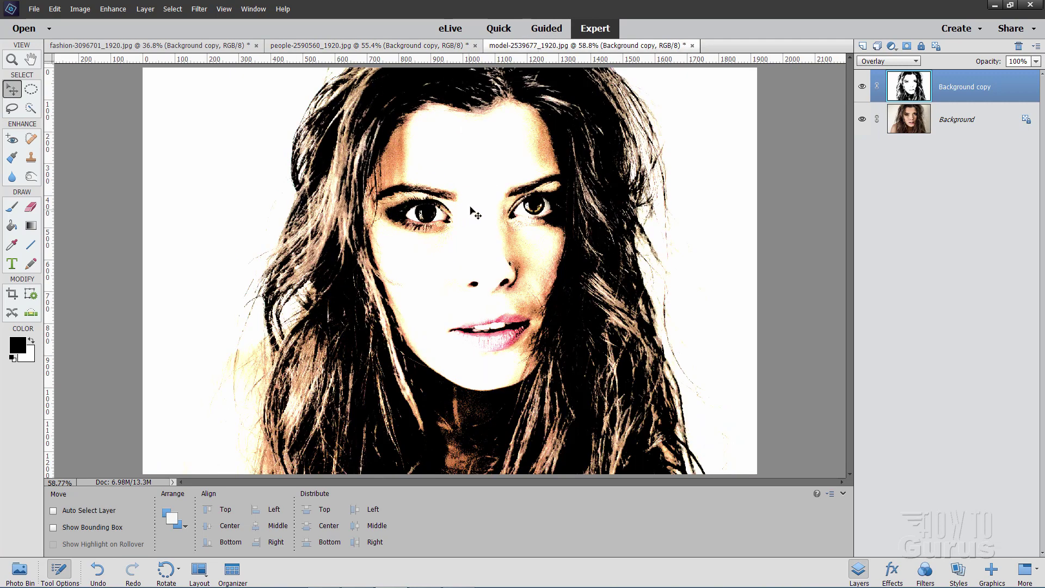
pyautogui.click(414, 47)
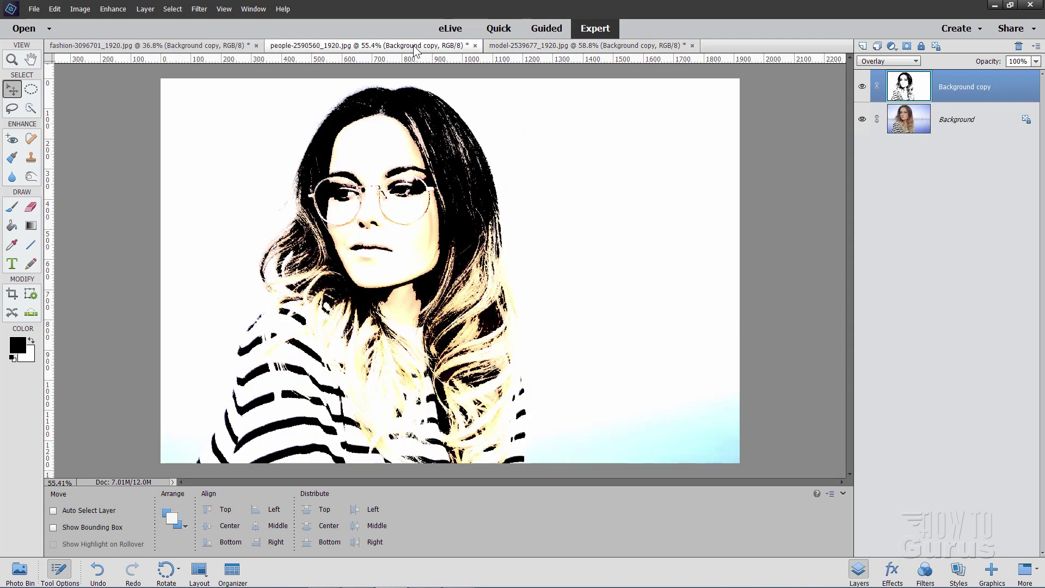
pyautogui.click(210, 48)
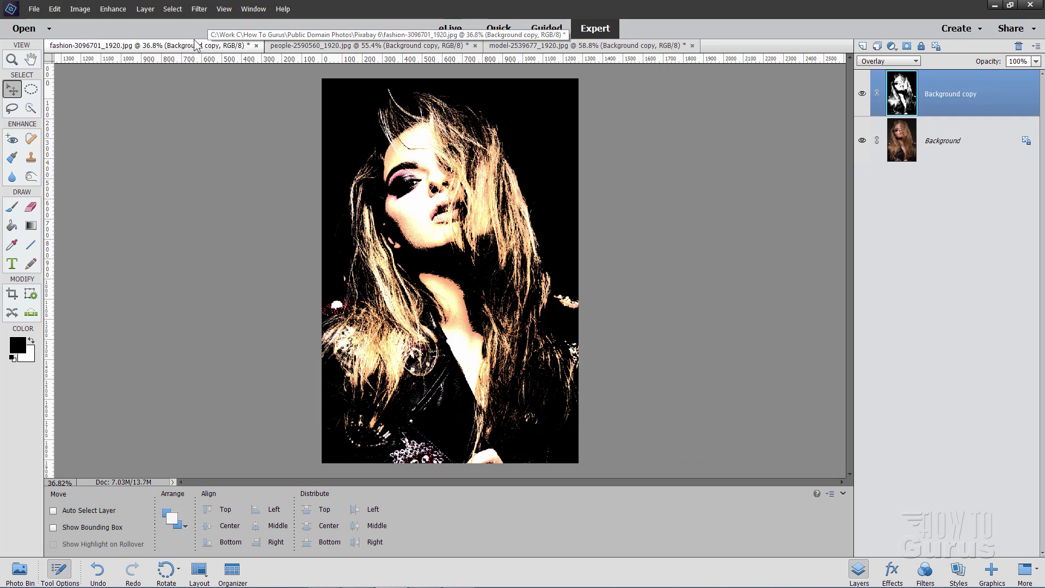
pyautogui.click(376, 47)
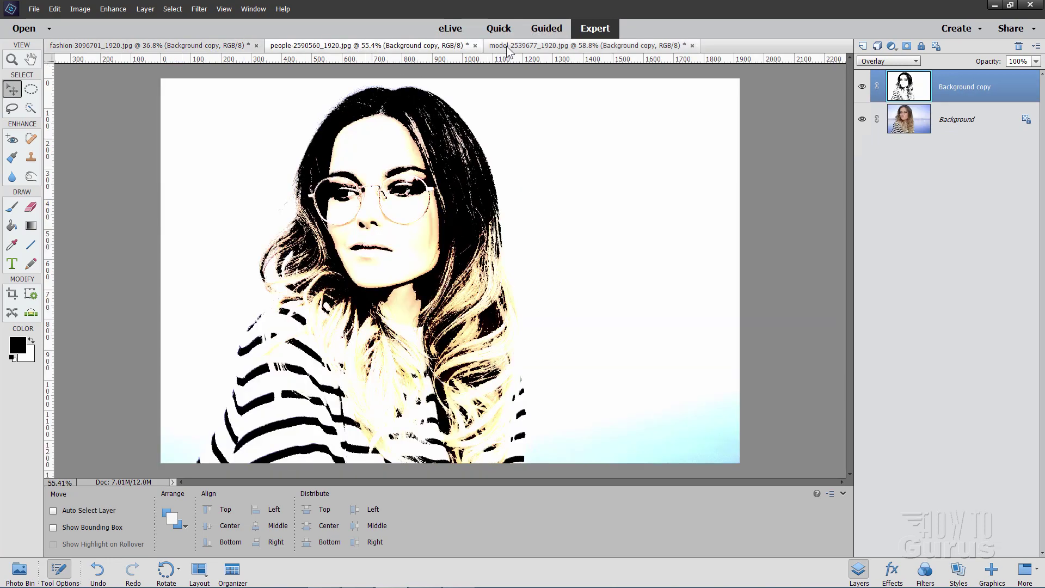
pyautogui.click(508, 48)
pyautogui.click(370, 46)
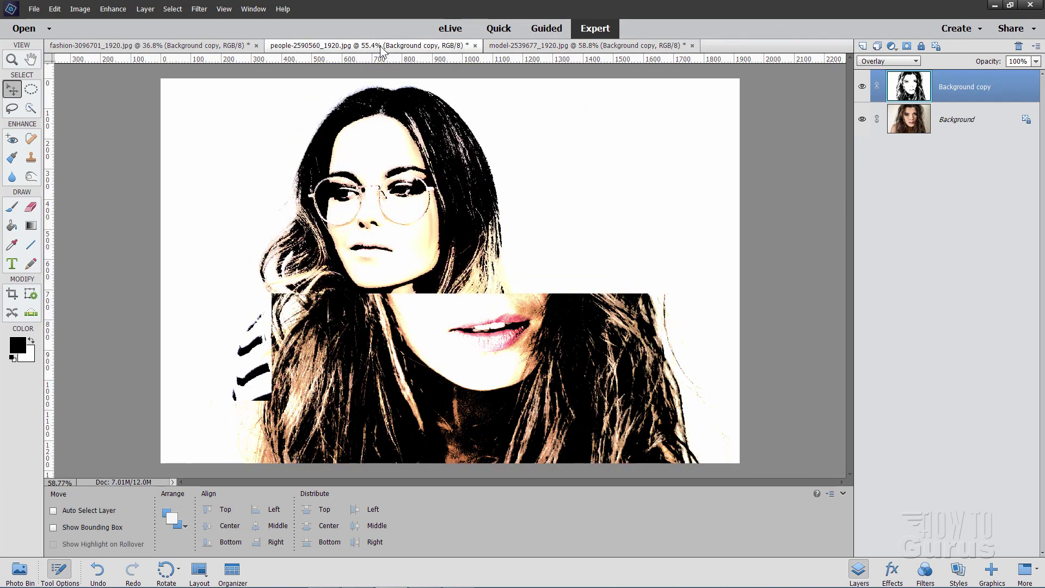
pyautogui.click(218, 48)
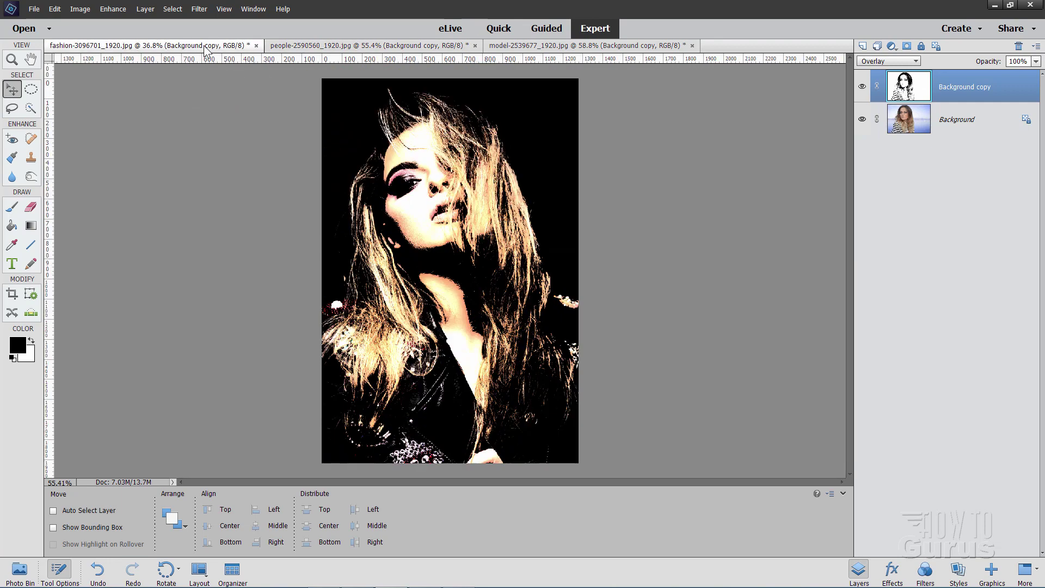
pyautogui.click(602, 47)
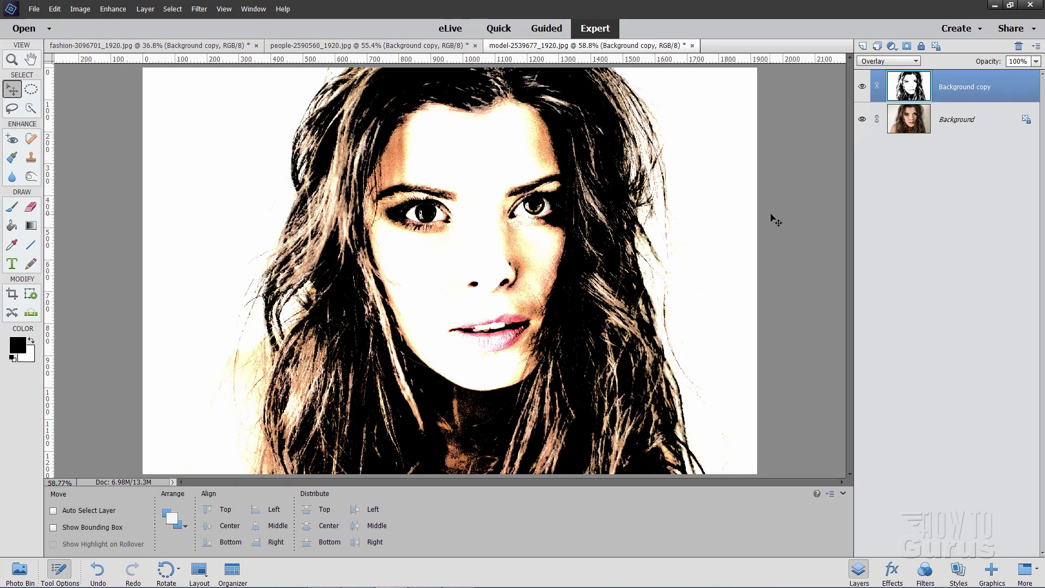